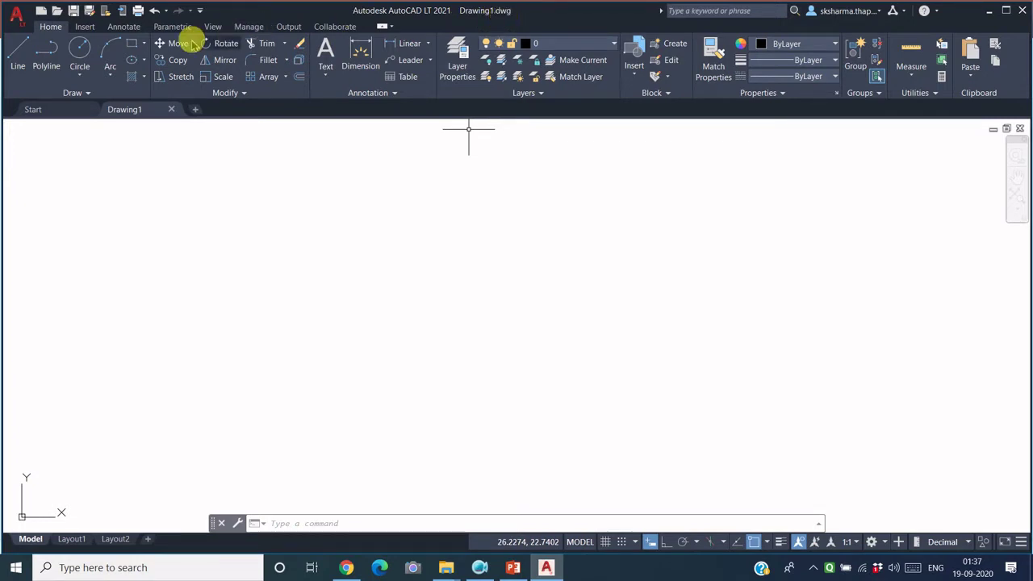
Step: Draw a circle on the left side of Drawing1 by picking its centre and radius
{"action": "left_click", "coordinate": [79, 50]}
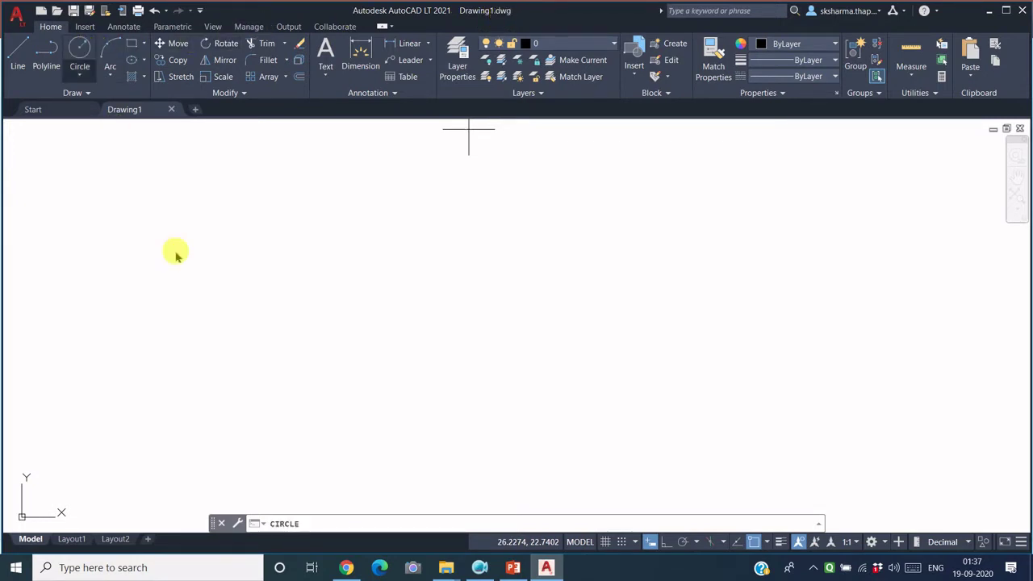
{"action": "left_click", "coordinate": [79, 48]}
{"action": "left_click", "coordinate": [196, 322]}
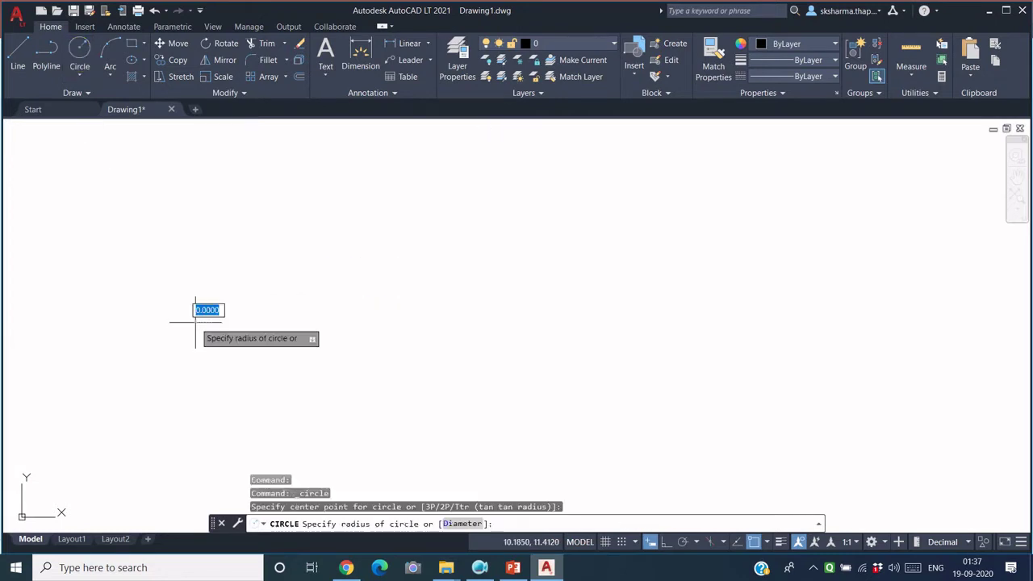
Step: Draw one diagonal line segment to the right of the circle
{"action": "left_click", "coordinate": [267, 279]}
{"action": "left_click", "coordinate": [24, 58]}
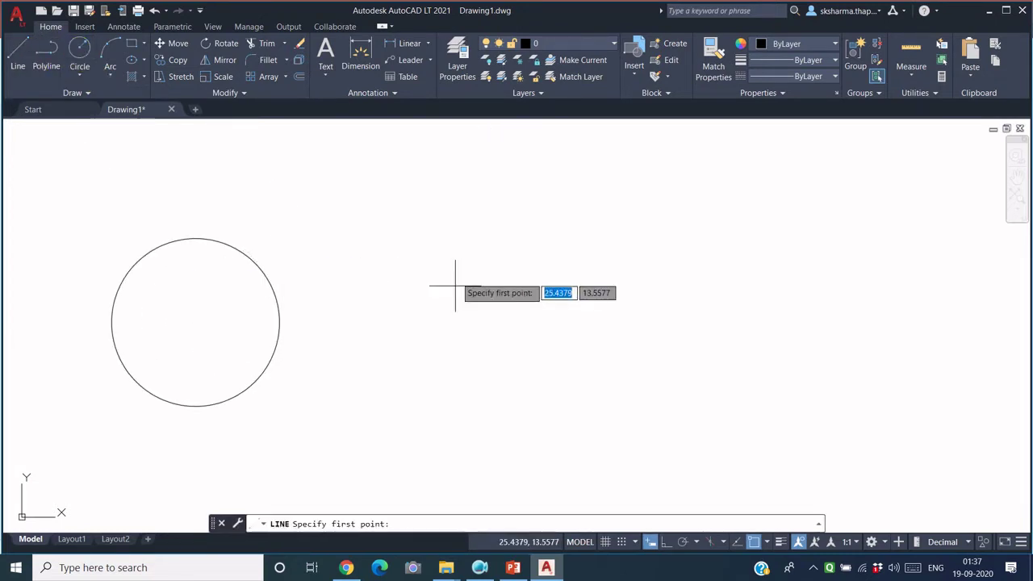
{"action": "left_click", "coordinate": [459, 225]}
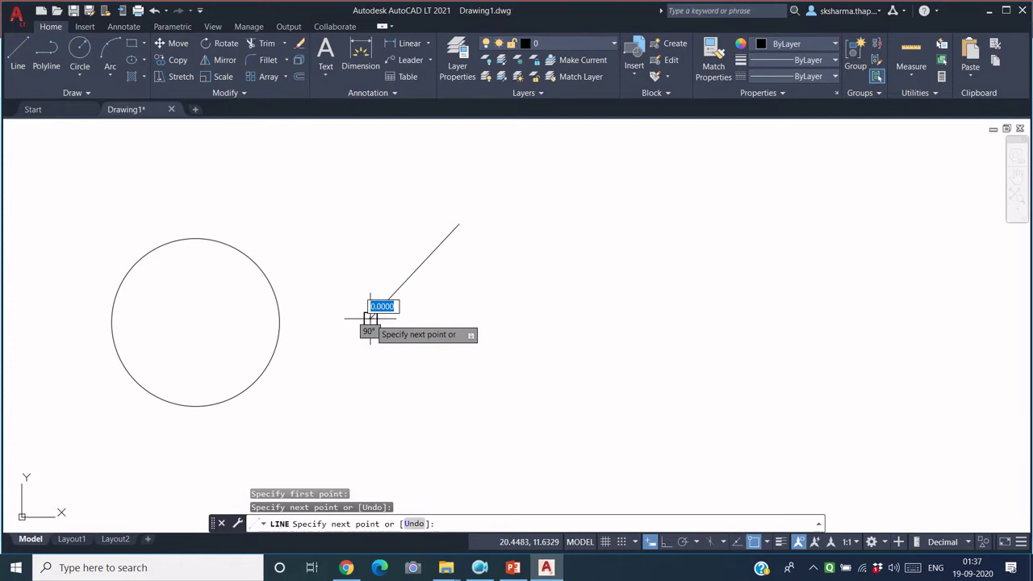
{"action": "key", "text": "Return"}
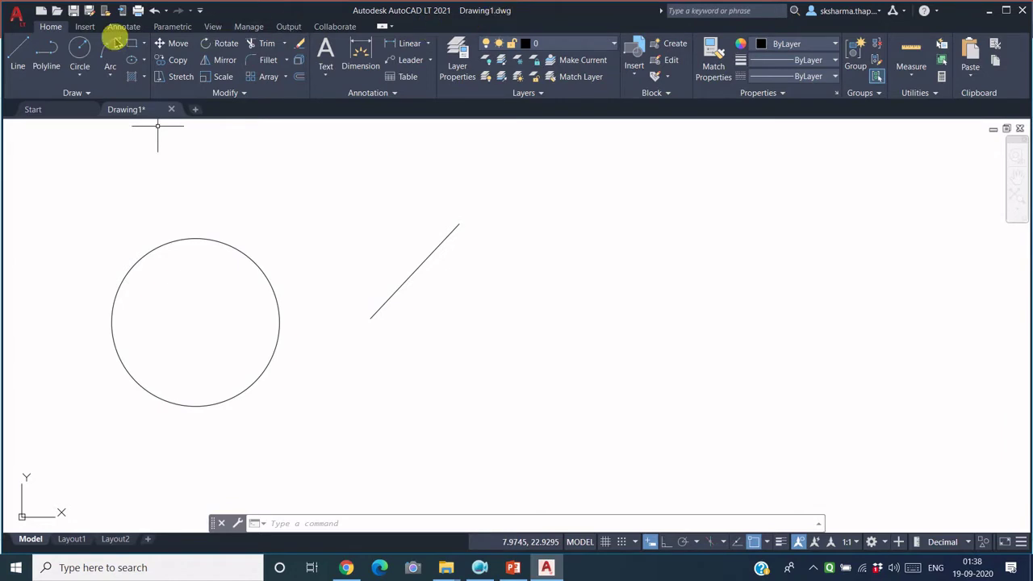
Step: Choose Save As > Drawing from the application menu to get the Save Drawing As dialog
{"action": "left_click", "coordinate": [18, 24]}
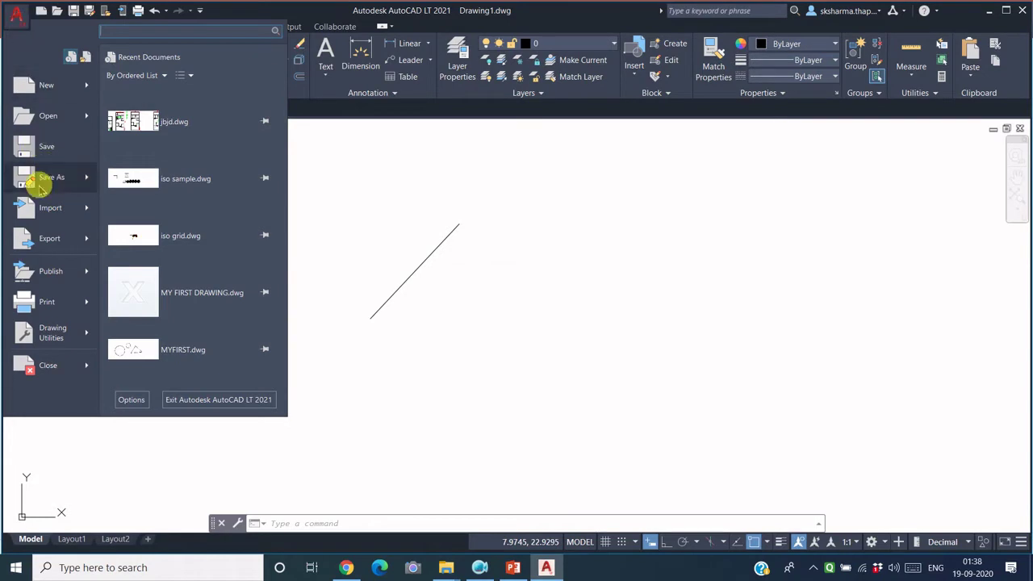
{"action": "mouse_move", "coordinate": [89, 179]}
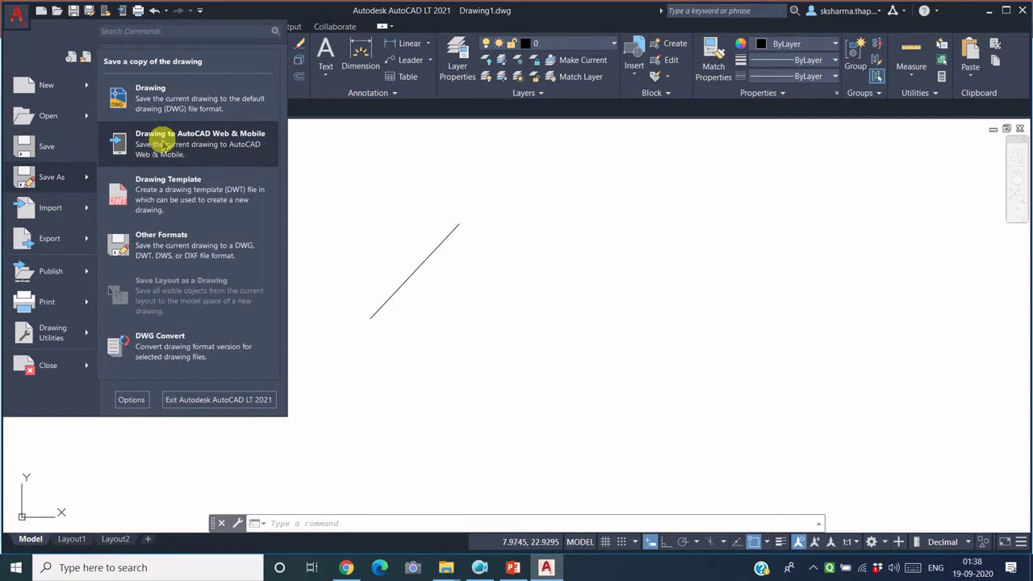
{"action": "left_click", "coordinate": [188, 103]}
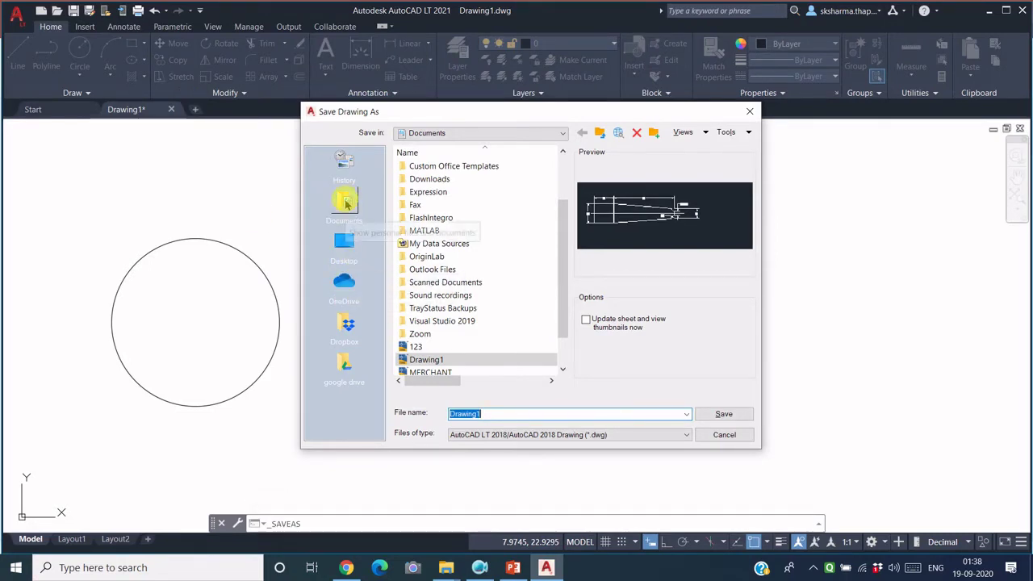
Step: Create a new course folder in Documents, named with the UTA015 course code and student ID
{"action": "left_click", "coordinate": [347, 205]}
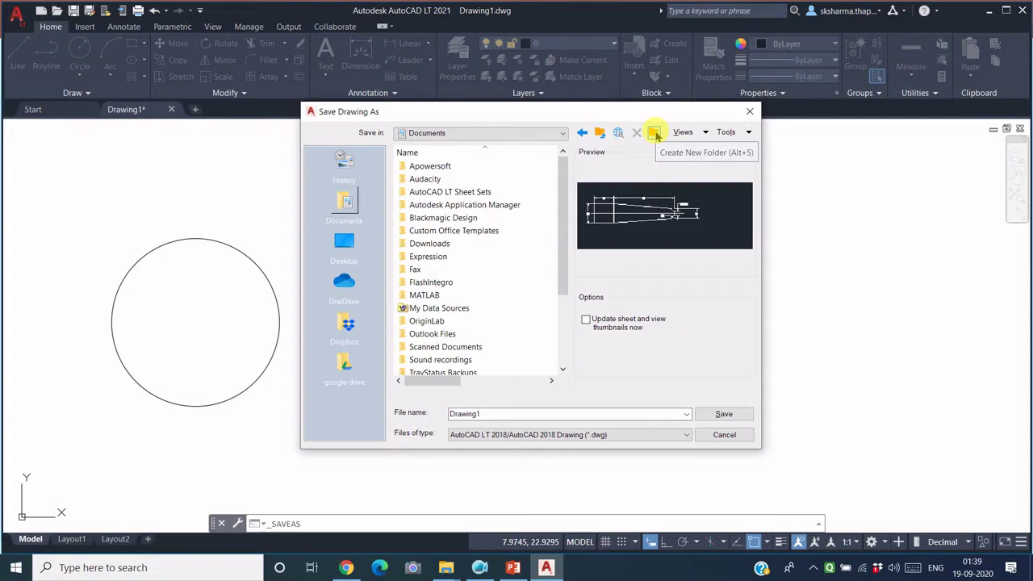
{"action": "left_click", "coordinate": [655, 133]}
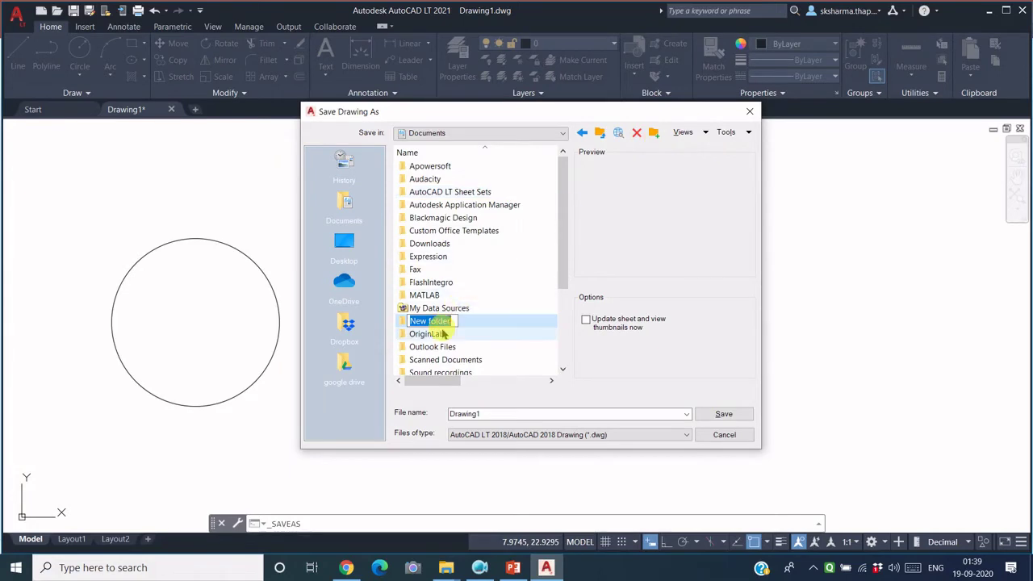
{"action": "type", "text": "uta"}
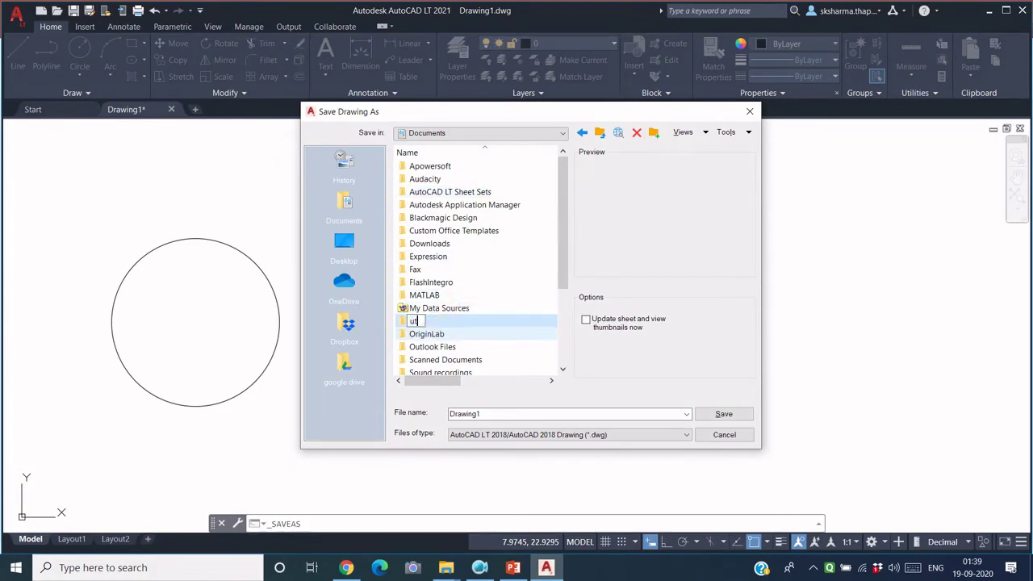
{"action": "key", "text": "BackSpace"}
{"action": "key", "text": "BackSpace"}
{"action": "key", "text": "BackSpace"}
{"action": "type", "text": "UTA015"}
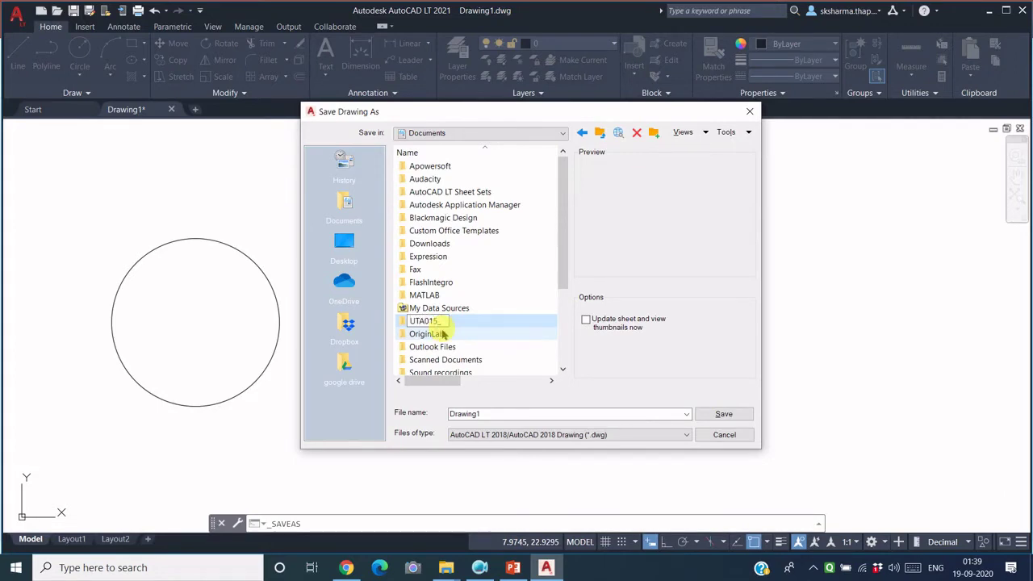
{"action": "type", "text": "_101902112"}
{"action": "left_click", "coordinate": [521, 329]}
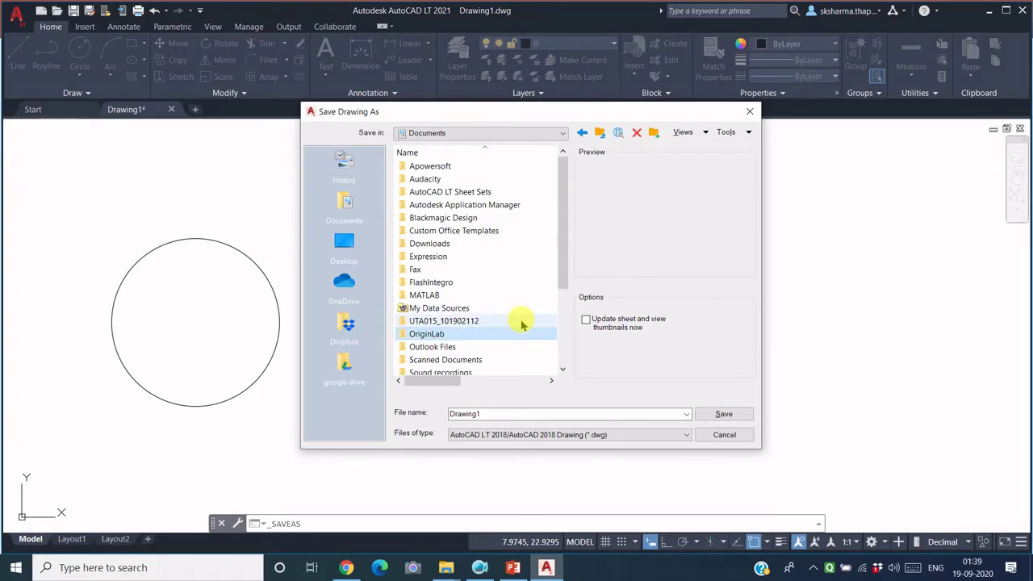
Step: Save the drawing in that new folder as 'MY FIRST DRAWING'
{"action": "double_click", "coordinate": [469, 323]}
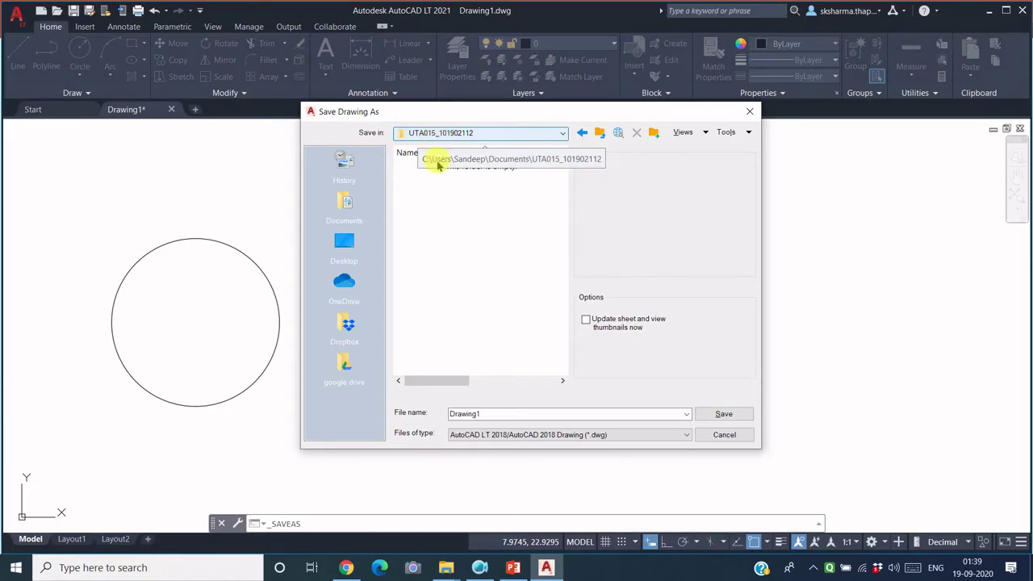
{"action": "double_click", "coordinate": [487, 414]}
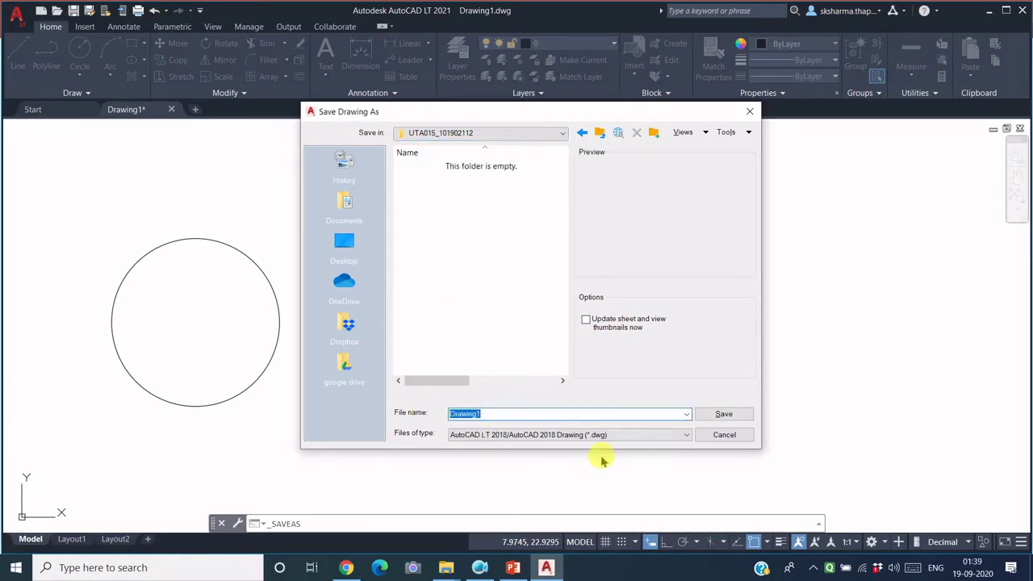
{"action": "type", "text": "MY FIRST"}
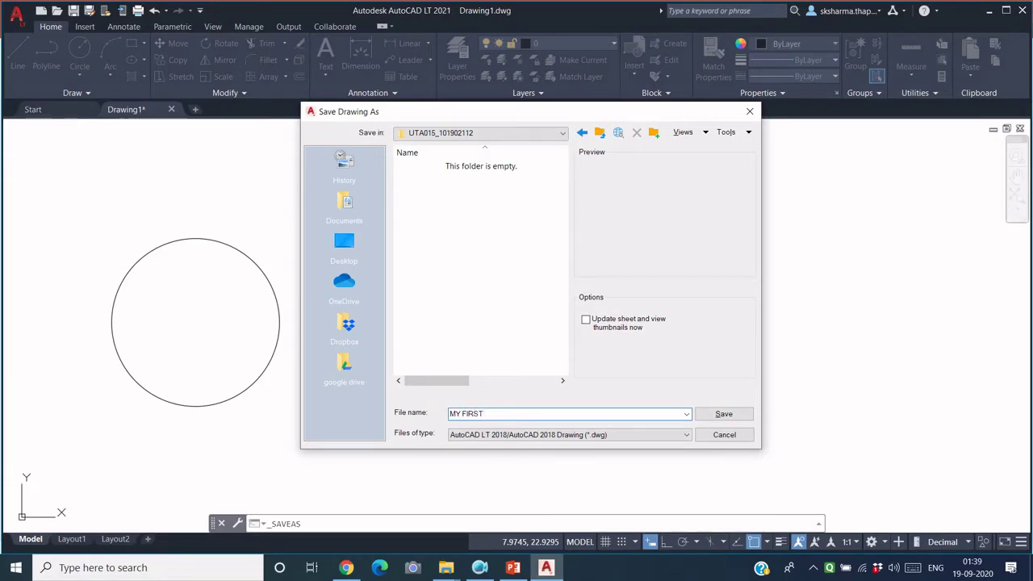
{"action": "type", "text": " DRAWING"}
{"action": "left_click", "coordinate": [724, 415]}
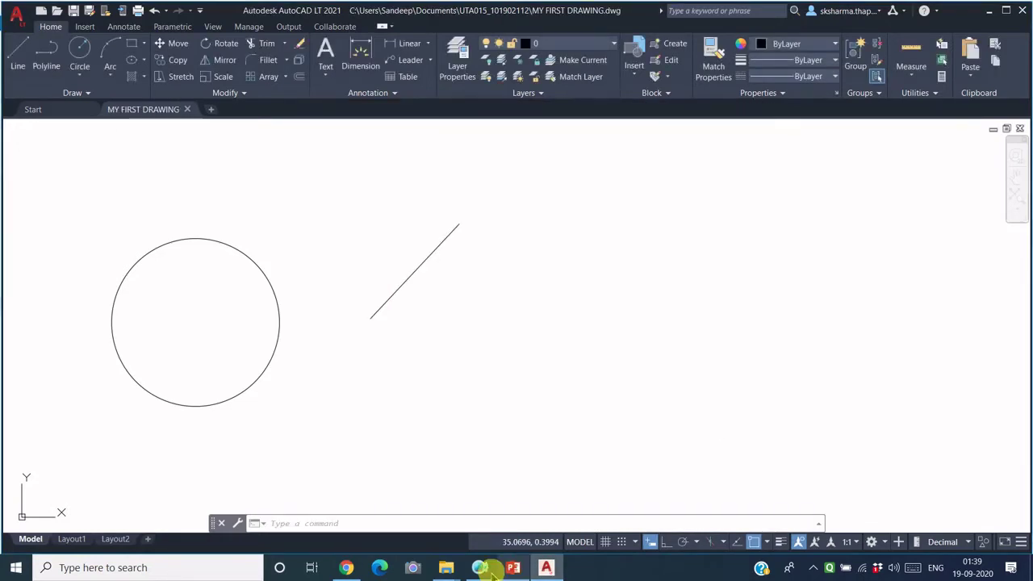
Step: Browse File Explorer to This PC > Documents > the course folder showing MY FIRST DRAWING.dwg (32 KB)
{"action": "mouse_move", "coordinate": [444, 569]}
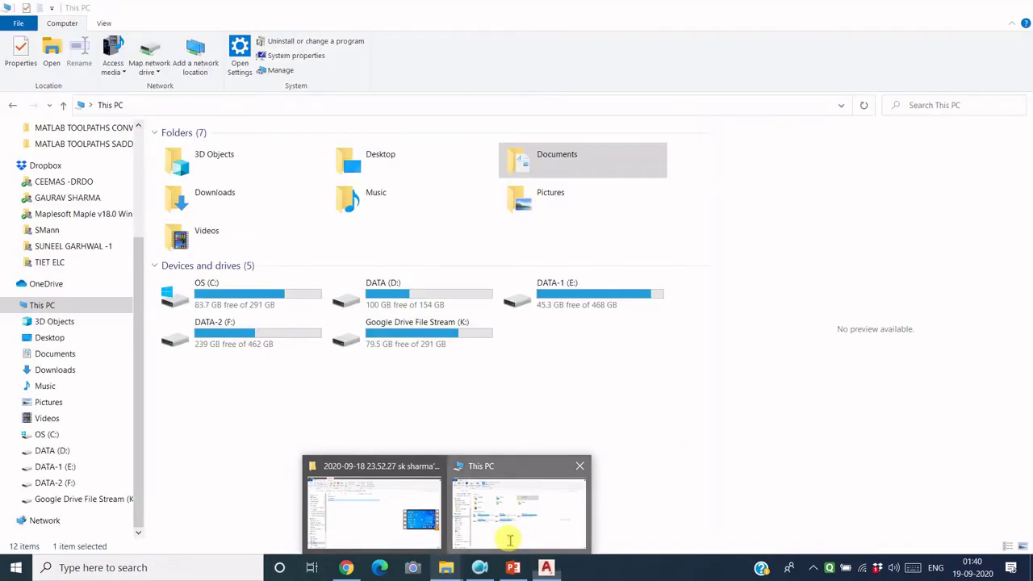
{"action": "left_click", "coordinate": [509, 544]}
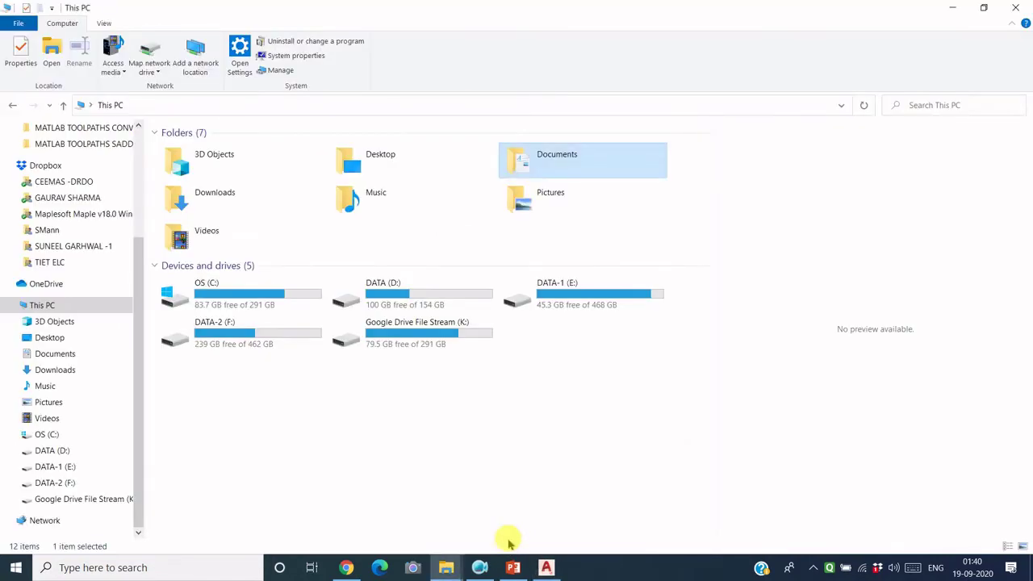
{"action": "left_click", "coordinate": [67, 359]}
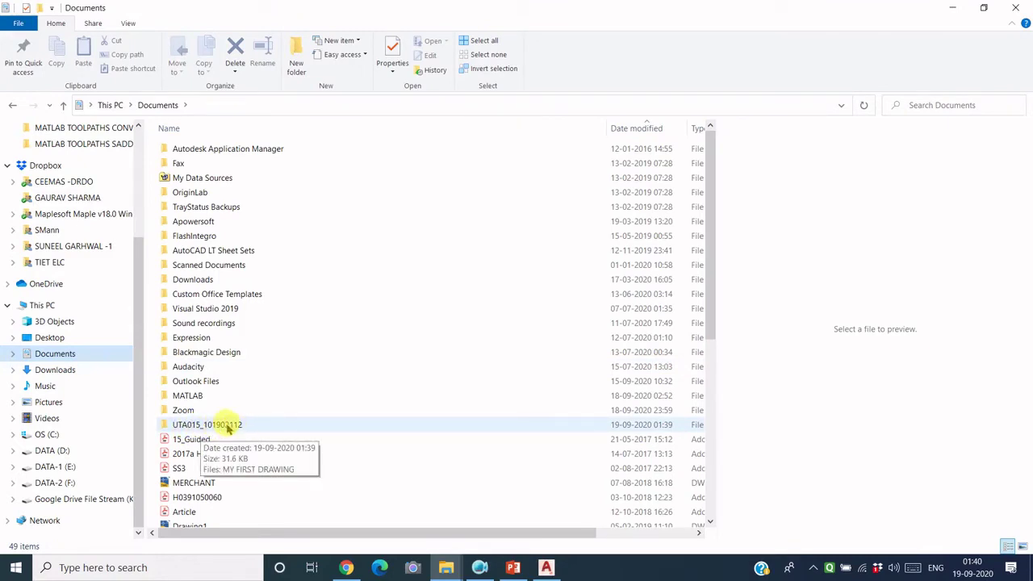
{"action": "double_click", "coordinate": [230, 426]}
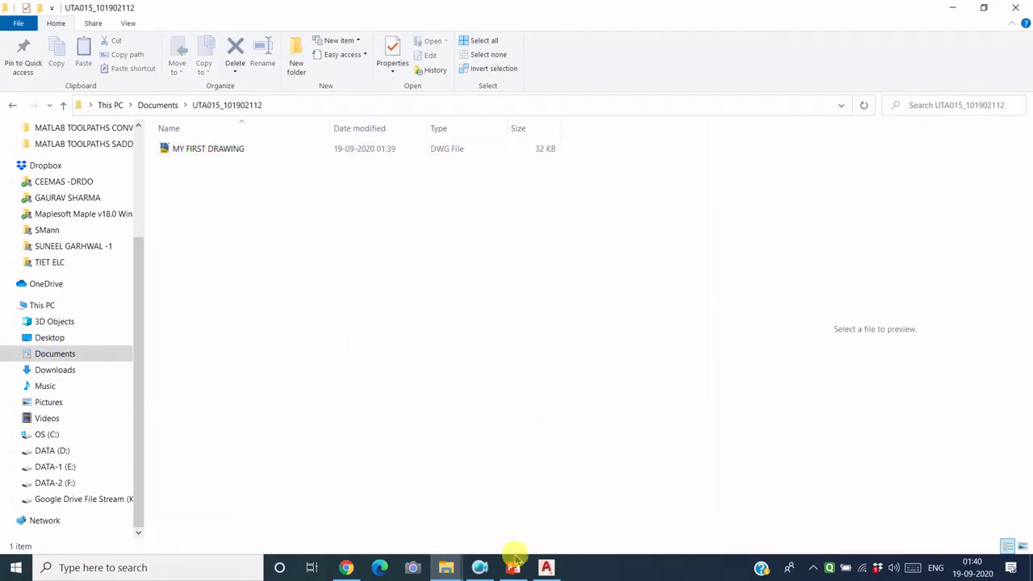
{"action": "mouse_move", "coordinate": [546, 570]}
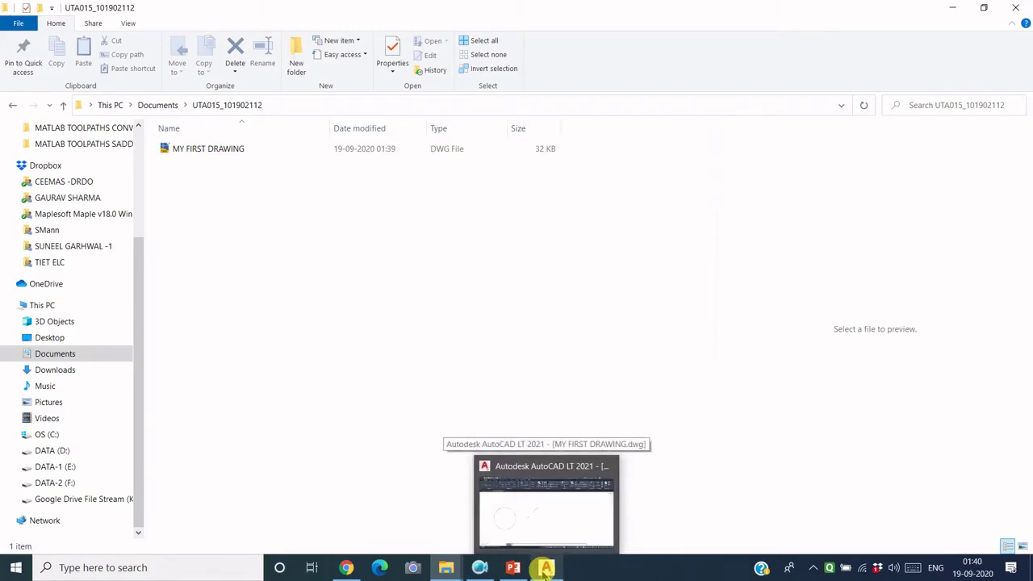
Step: Switch back to AutoCAD and dismiss the application menu without closing MY FIRST DRAWING
{"action": "left_click", "coordinate": [545, 569]}
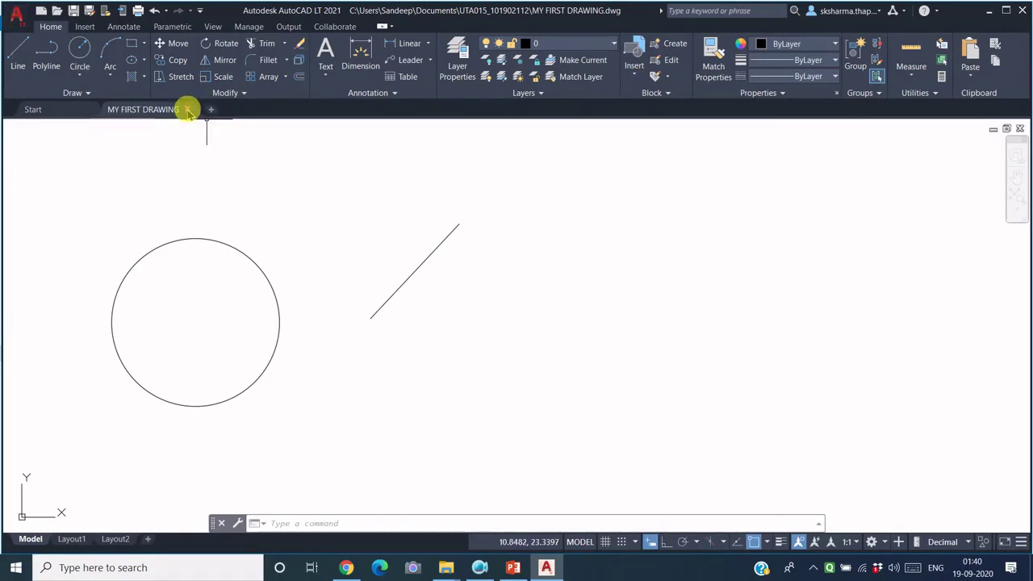
{"action": "left_click", "coordinate": [16, 16]}
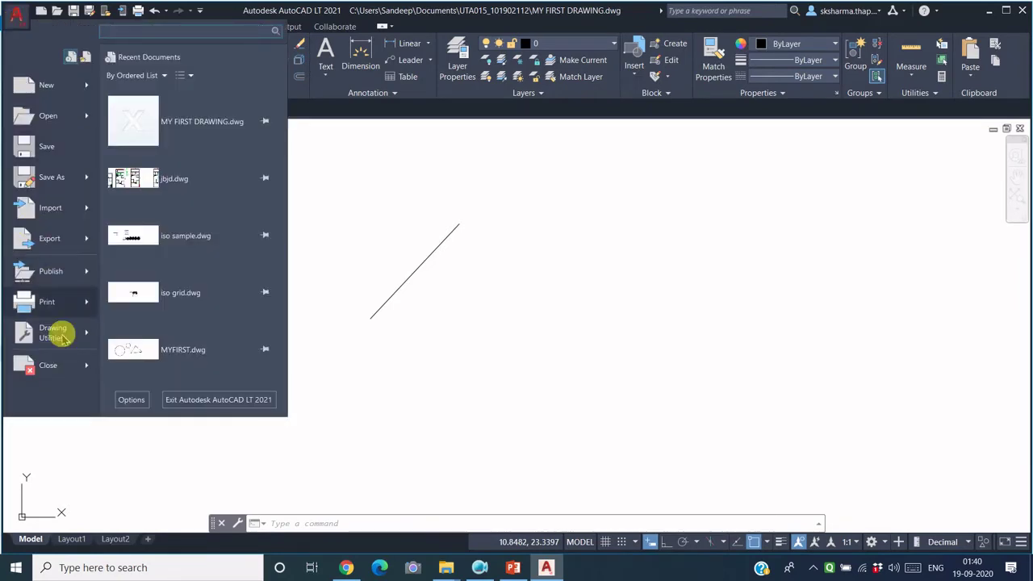
{"action": "mouse_move", "coordinate": [83, 365]}
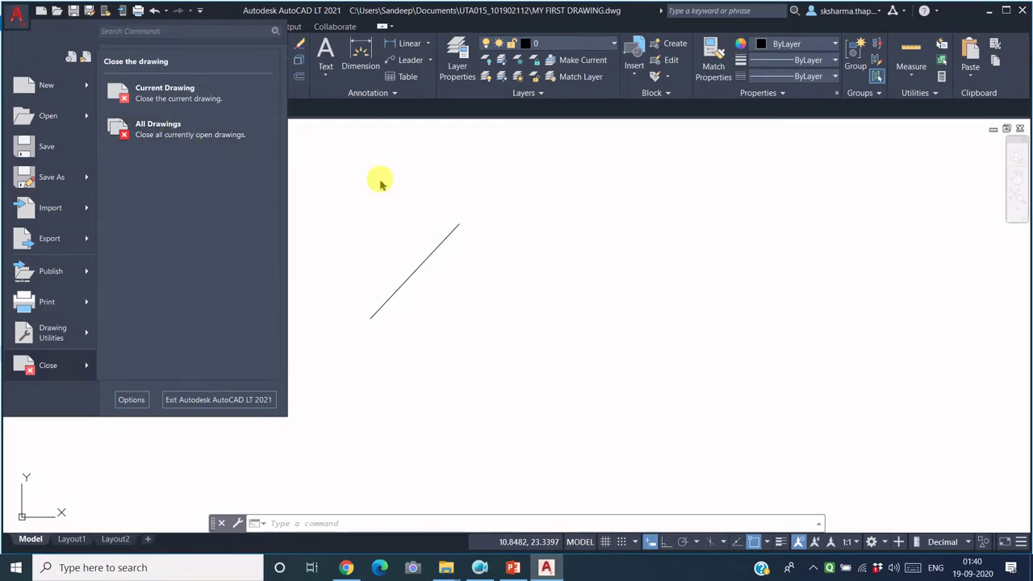
{"action": "key", "text": "Escape"}
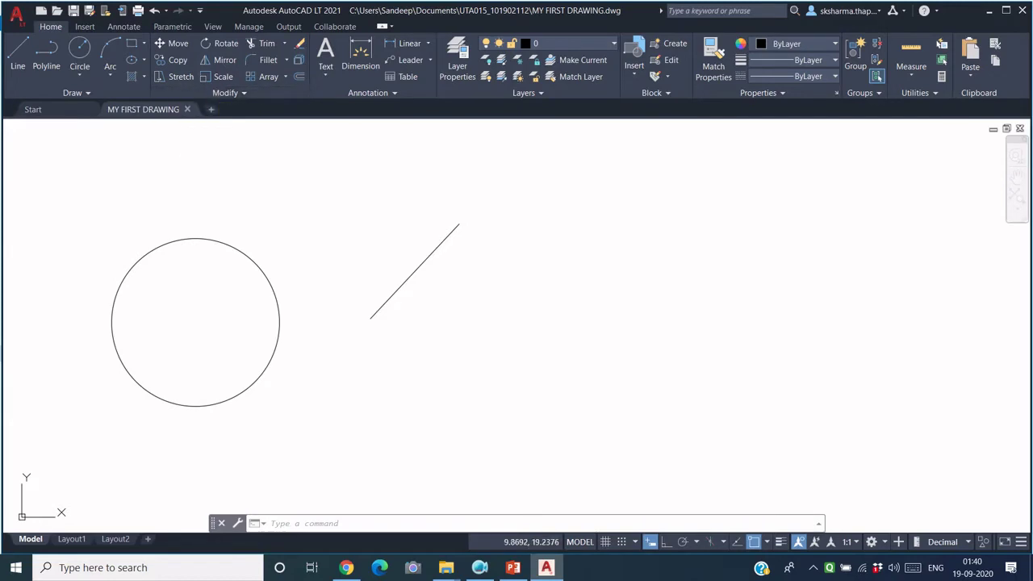
Step: Close the MY FIRST DRAWING drawing tab
{"action": "left_click", "coordinate": [186, 109]}
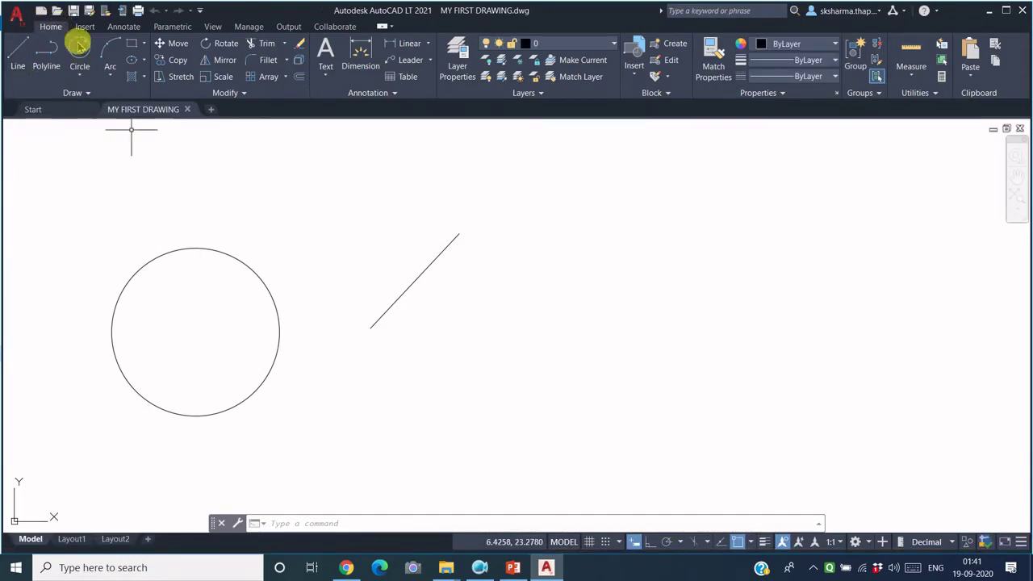
Step: Close the drawing tab and bring up the Select File dialog from the Quick Access Toolbar
{"action": "left_click", "coordinate": [187, 109]}
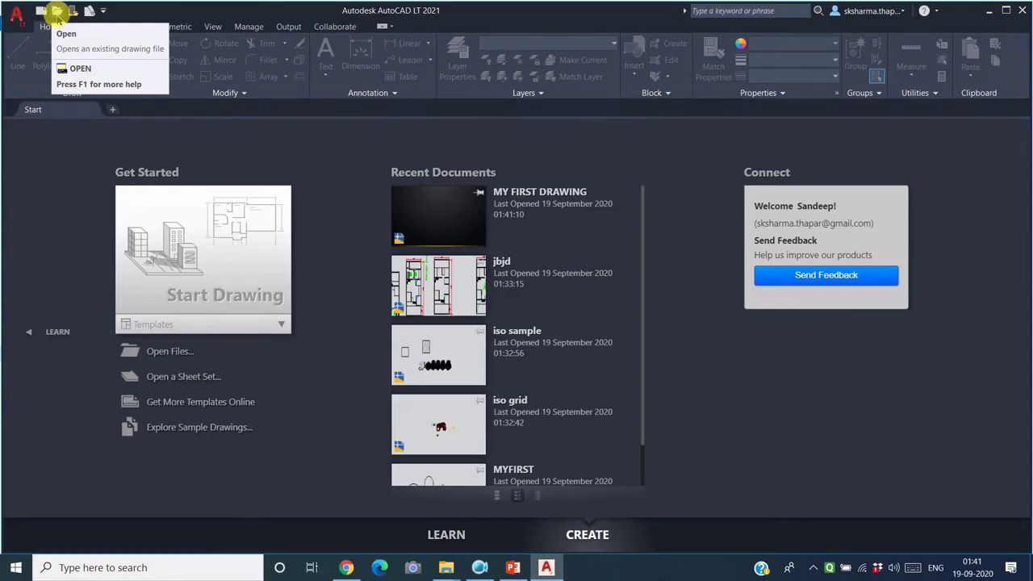
{"action": "left_click", "coordinate": [17, 14]}
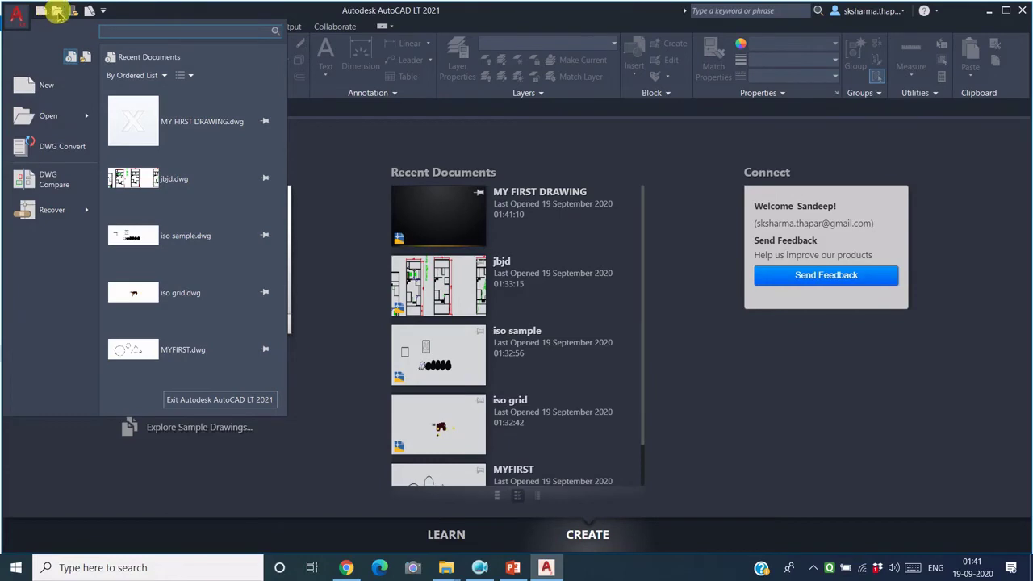
{"action": "left_click", "coordinate": [58, 11]}
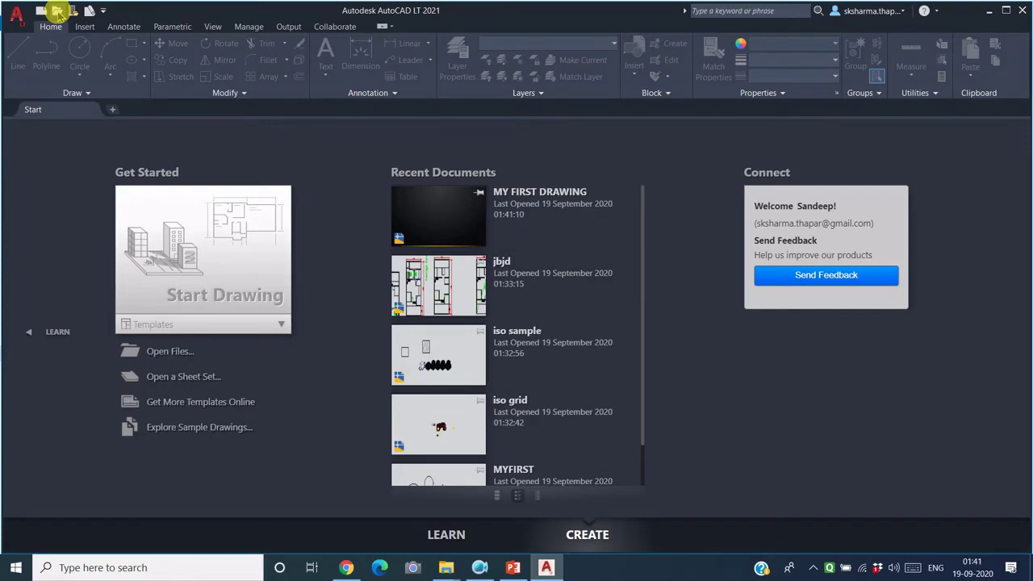
{"action": "left_click", "coordinate": [58, 11]}
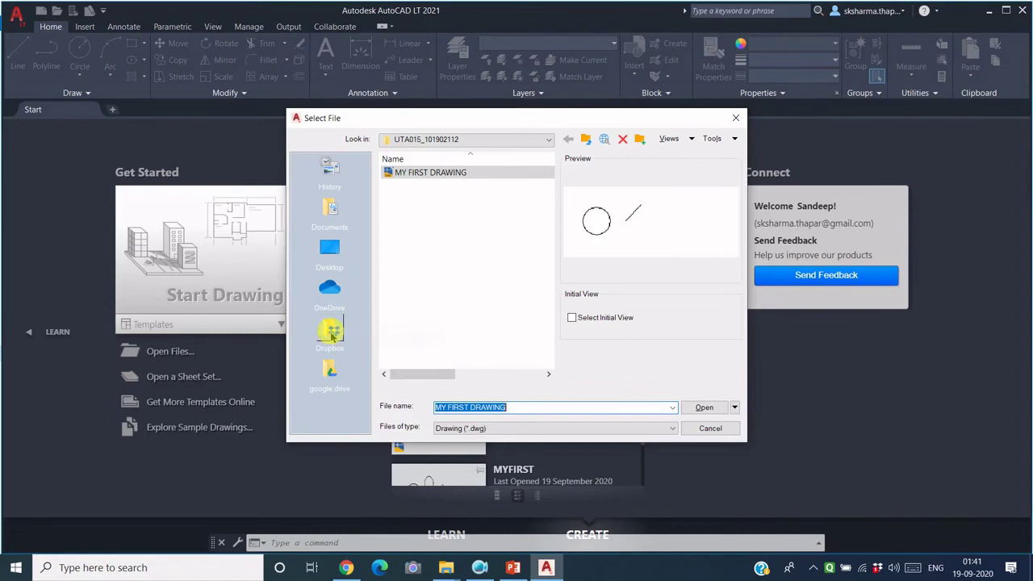
Step: Navigate to Documents and the course folder in Select File, then open MY FIRST DRAWING
{"action": "left_click", "coordinate": [331, 251]}
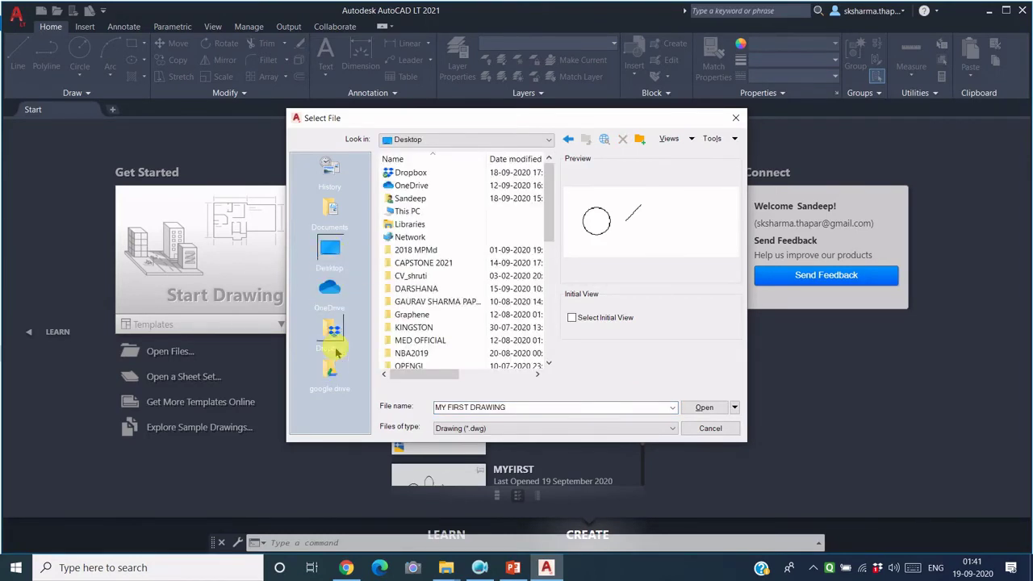
{"action": "left_click", "coordinate": [333, 214]}
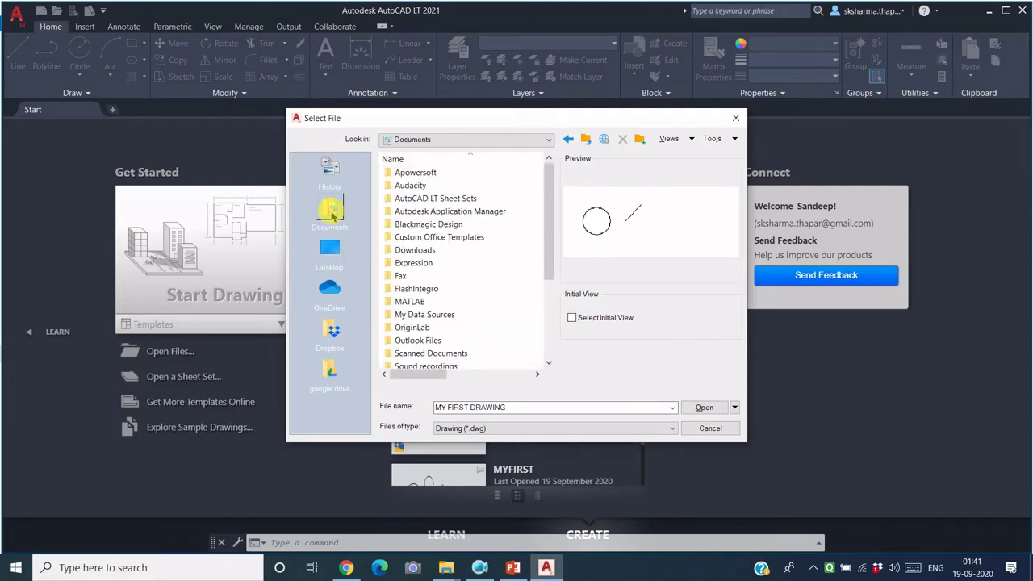
{"action": "scroll", "coordinate": [435, 331], "scroll_direction": "down", "scroll_amount": 2}
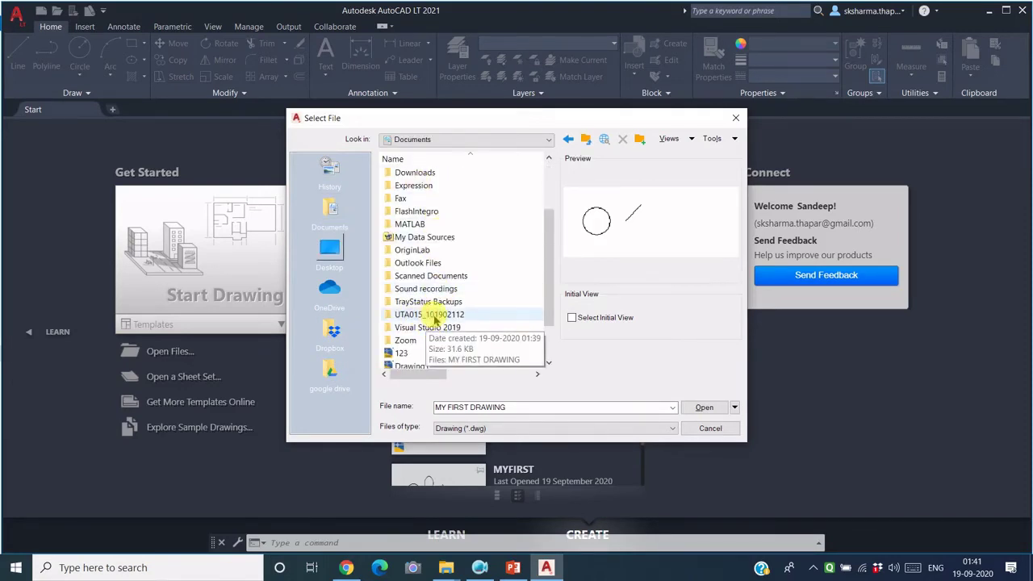
{"action": "double_click", "coordinate": [433, 316]}
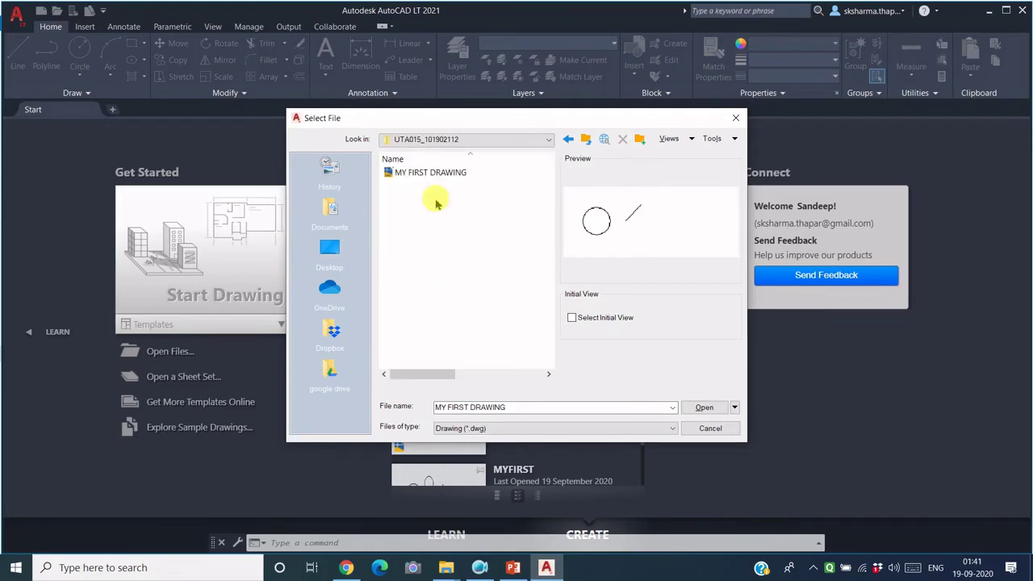
{"action": "left_click", "coordinate": [433, 176]}
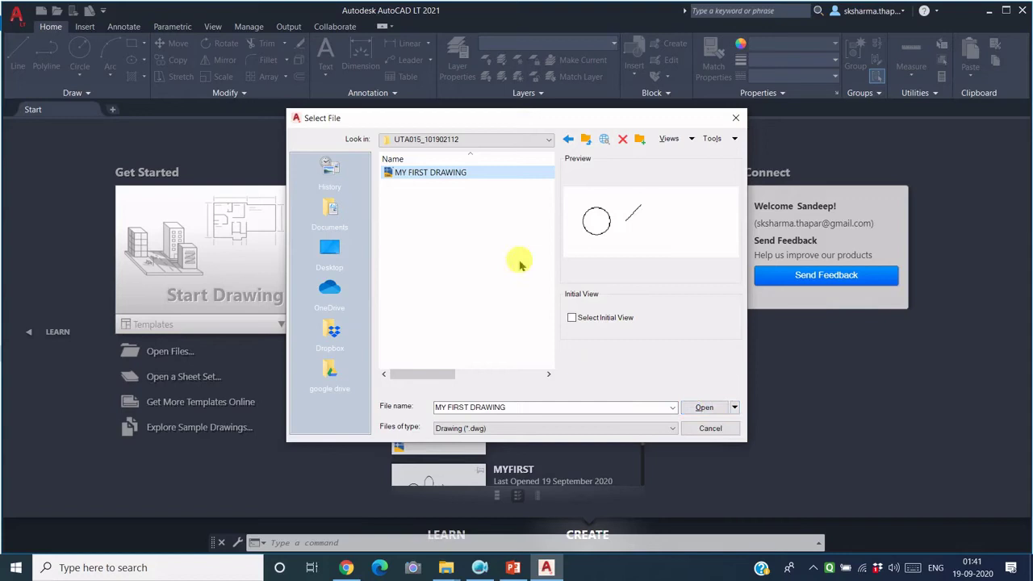
{"action": "left_click", "coordinate": [708, 409]}
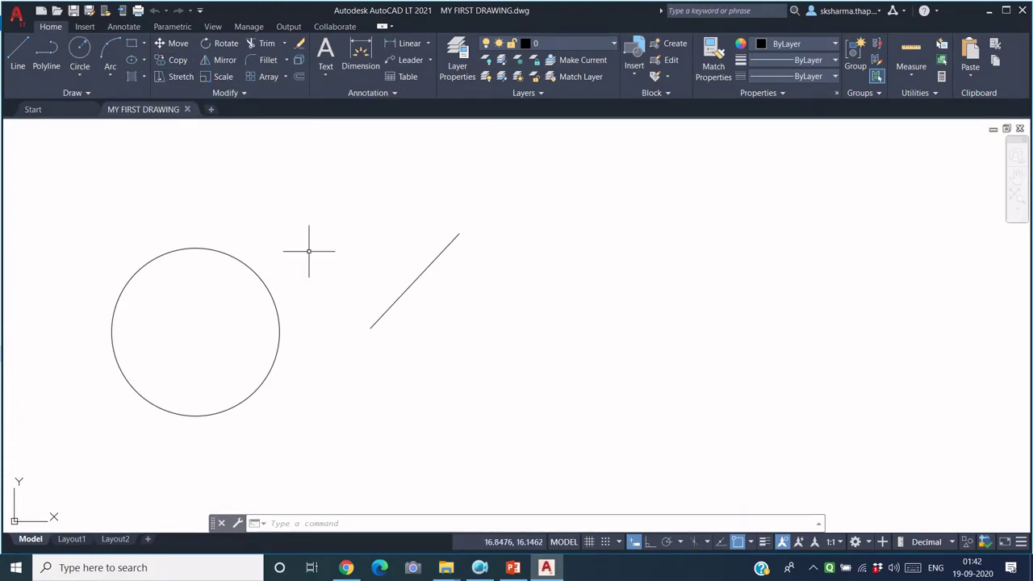
Step: Draw a second, smaller circle centred below the diagonal line
{"action": "left_click", "coordinate": [79, 59]}
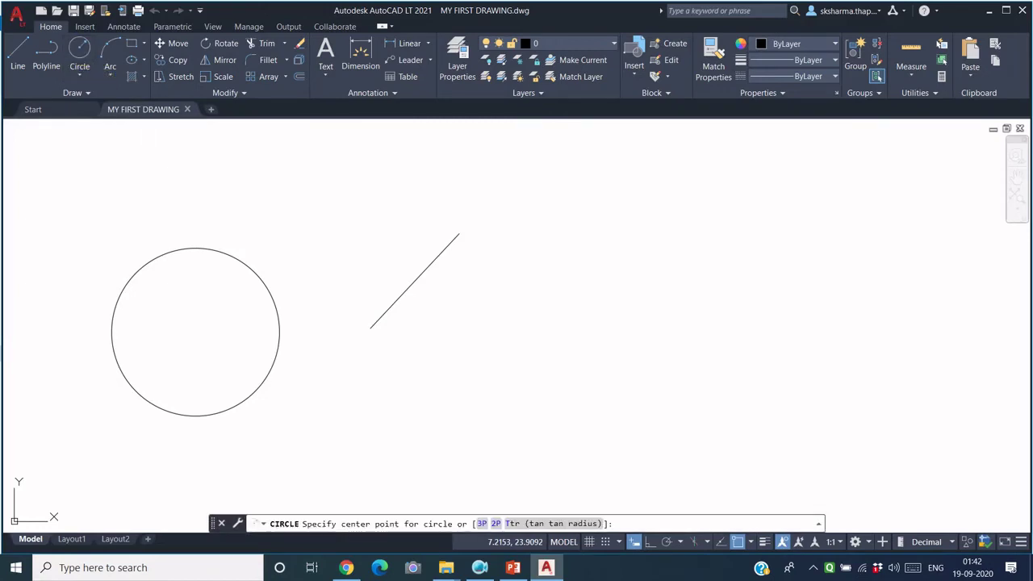
{"action": "left_click", "coordinate": [358, 419]}
{"action": "left_click", "coordinate": [386, 383]}
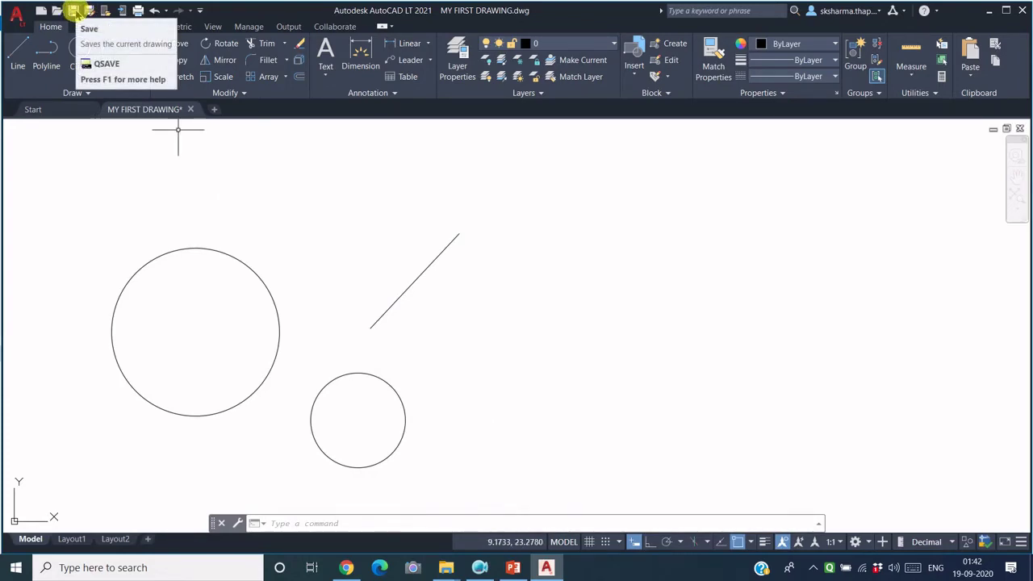
Step: Quick-save MY FIRST DRAWING with Ctrl+S (QSAVE) so the smaller circle is stored
{"action": "left_click", "coordinate": [16, 13]}
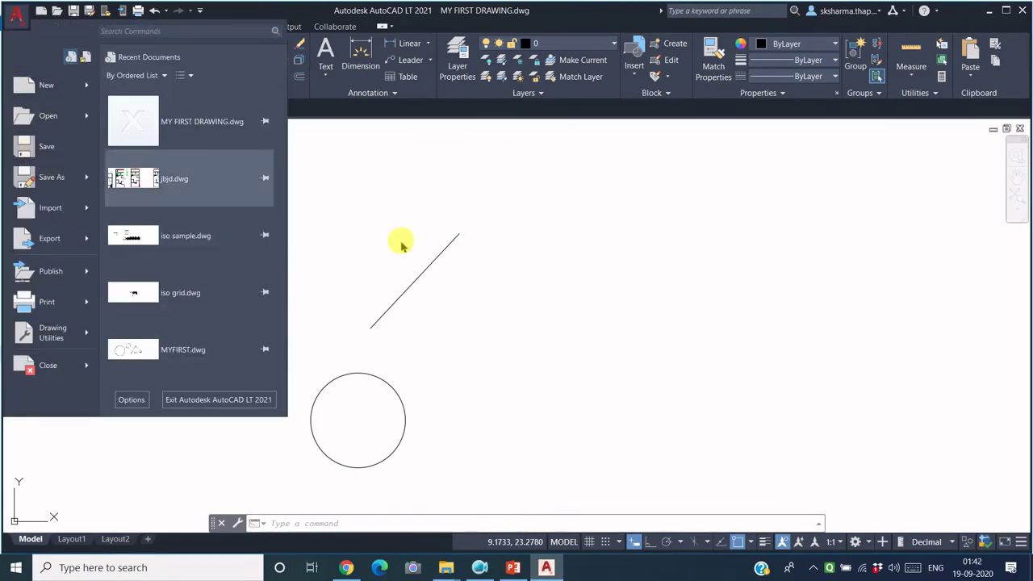
{"action": "left_click", "coordinate": [586, 266]}
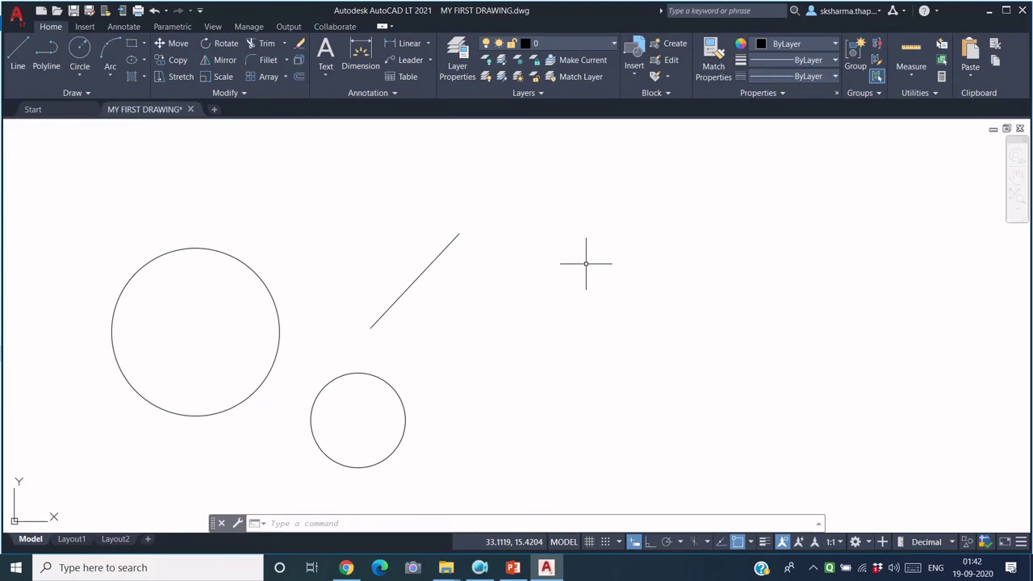
{"action": "key", "text": "ctrl+s"}
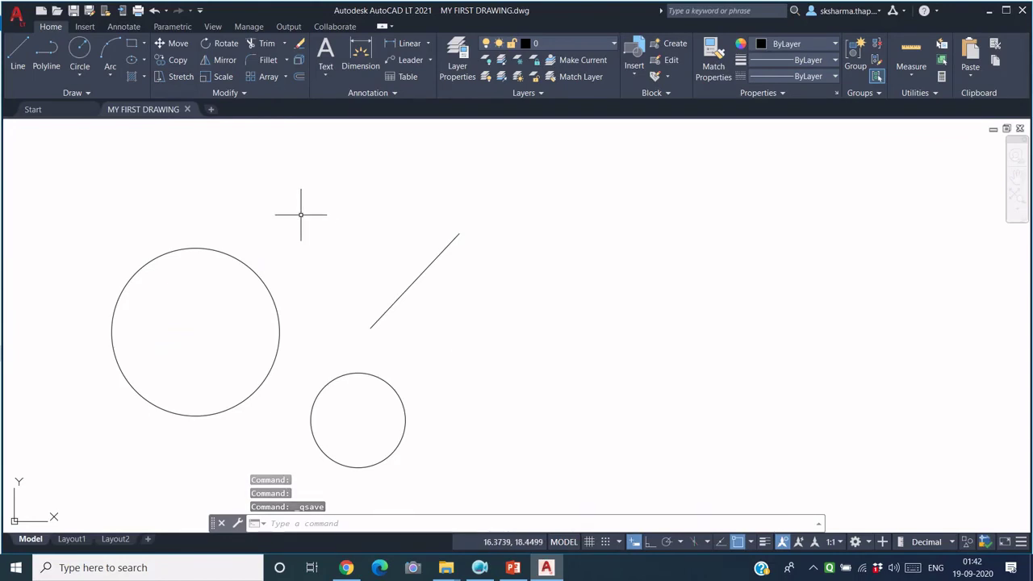
{"action": "mouse_move", "coordinate": [450, 569]}
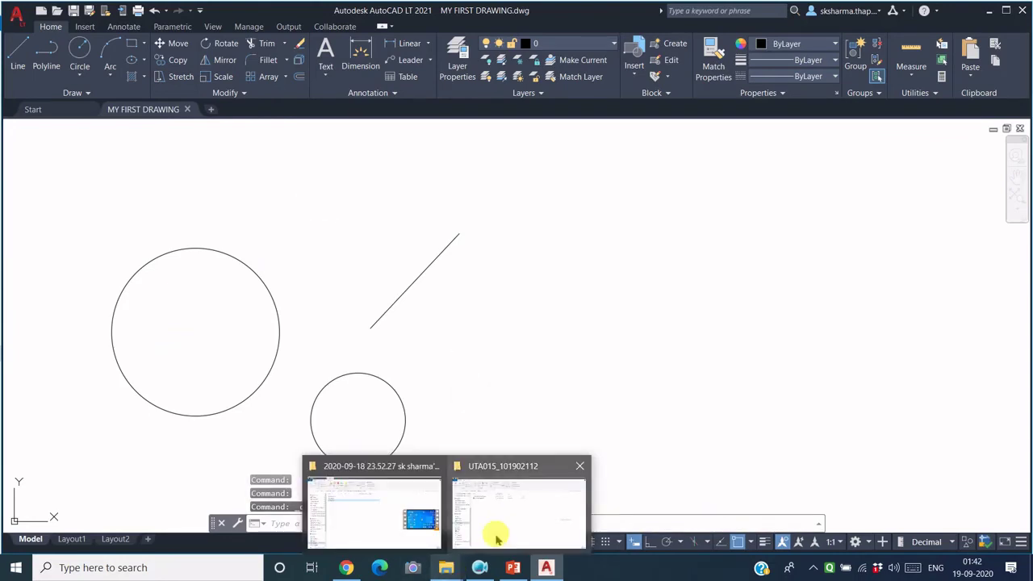
{"action": "mouse_move", "coordinate": [496, 537]}
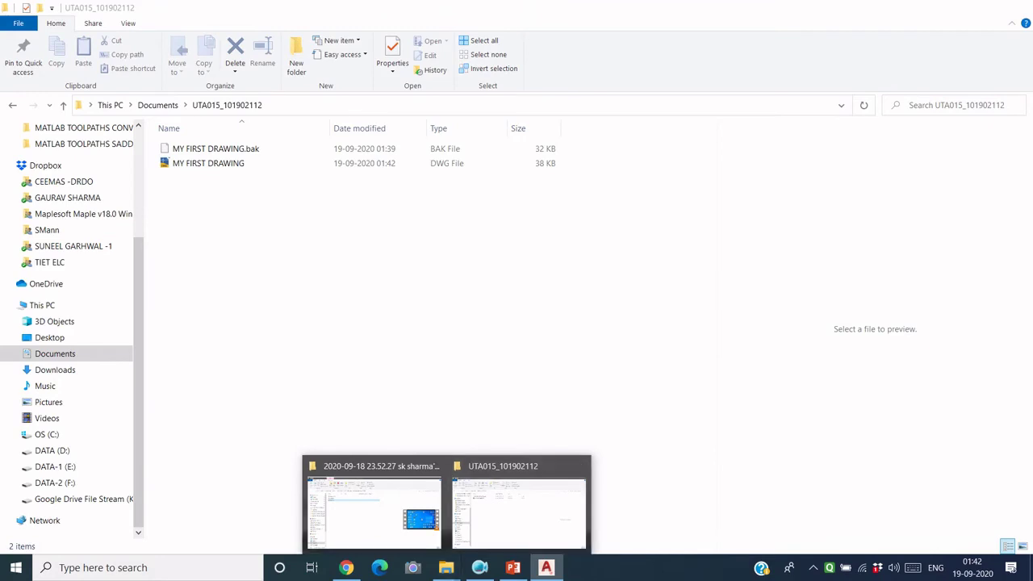
{"action": "left_click", "coordinate": [503, 524]}
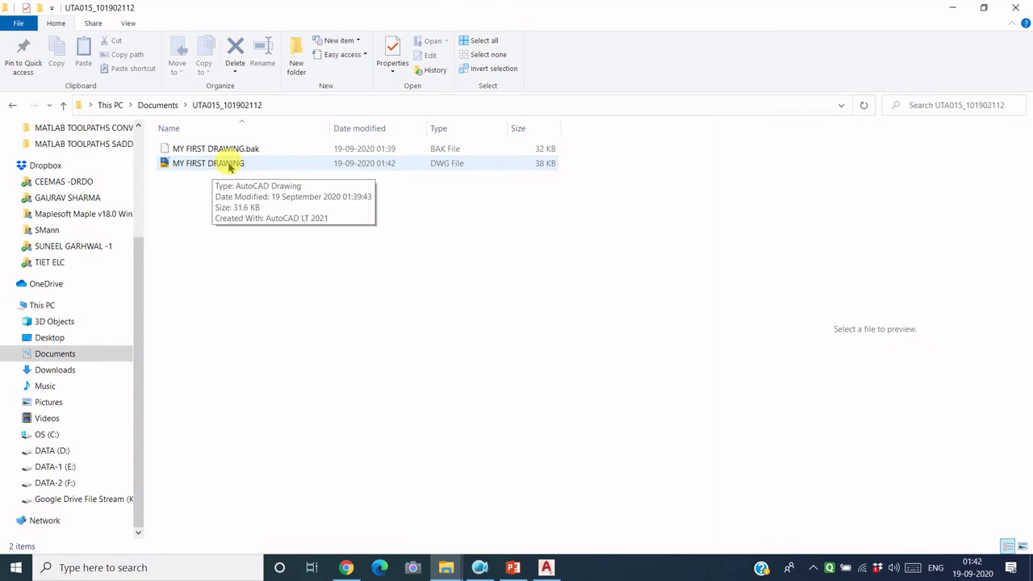
{"action": "double_click", "coordinate": [230, 164]}
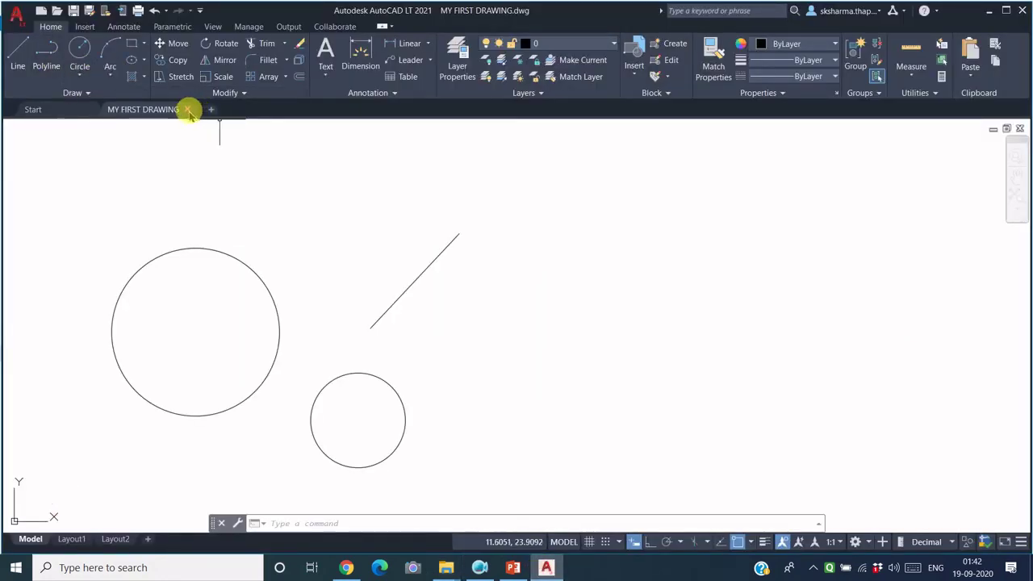
Step: Close the drawing's AutoCAD tab and go back to the UTA015_101902112 folder window
{"action": "left_click", "coordinate": [187, 109]}
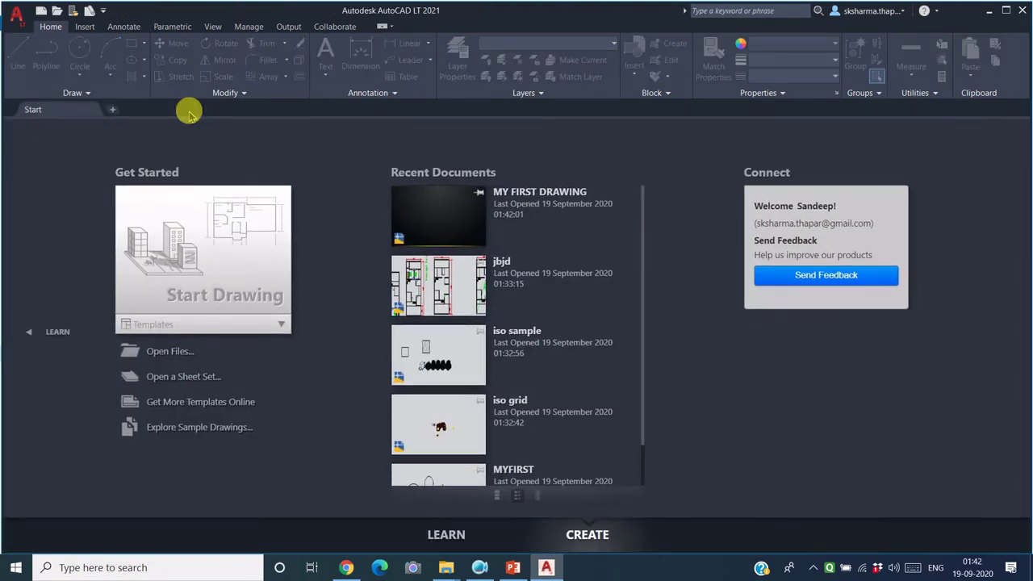
{"action": "mouse_move", "coordinate": [448, 567]}
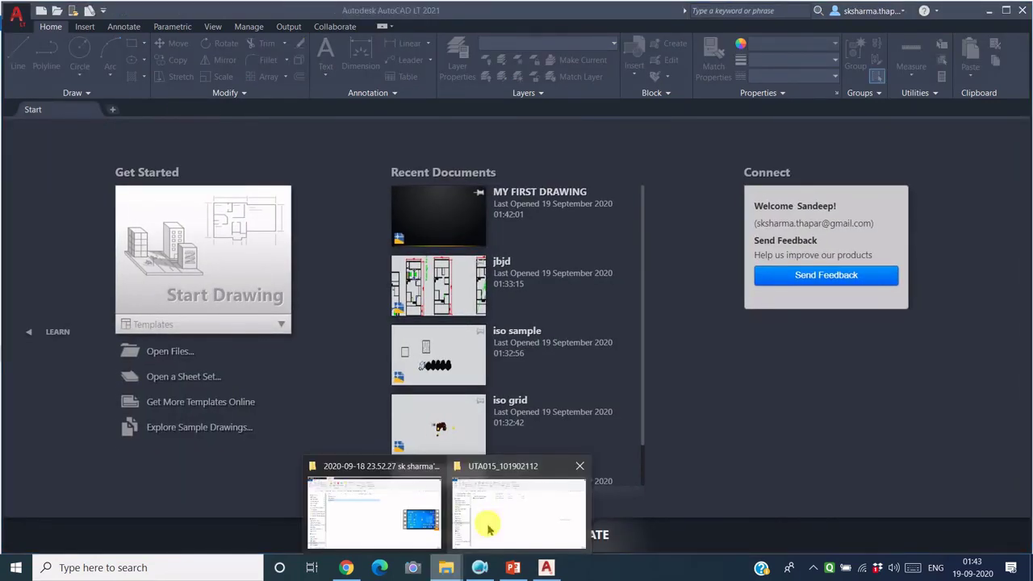
{"action": "left_click", "coordinate": [491, 513]}
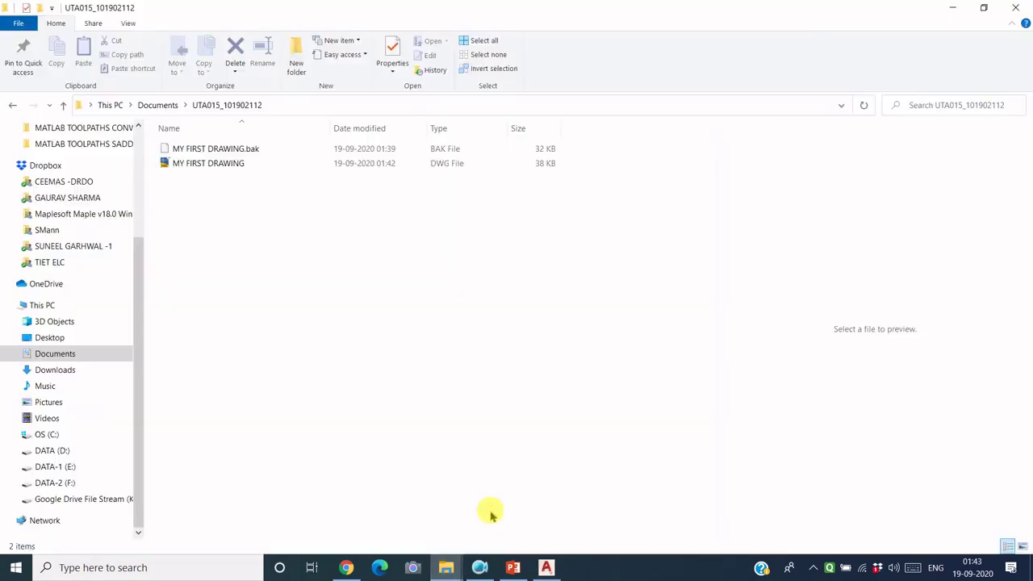
{"action": "left_click", "coordinate": [219, 170]}
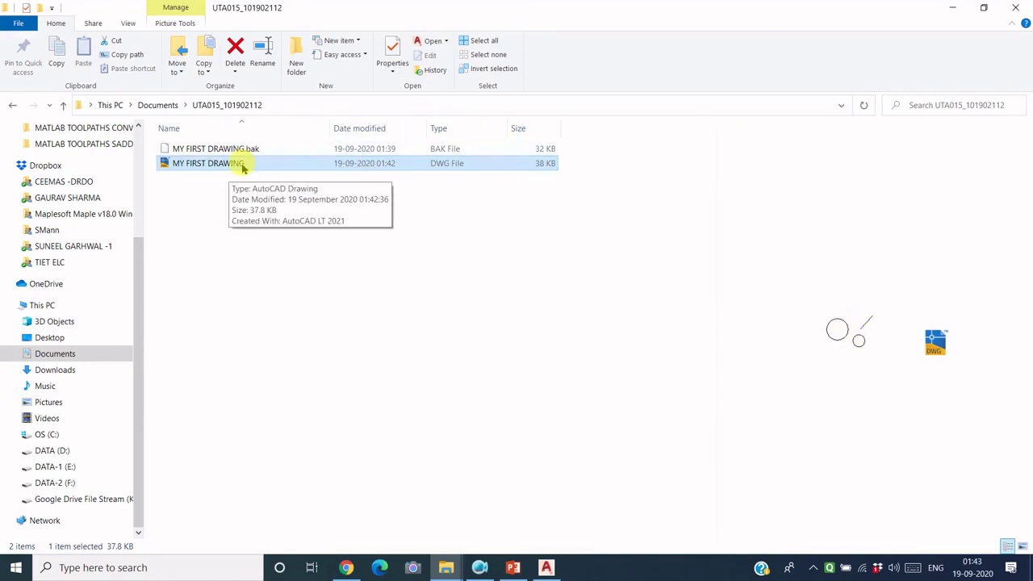
{"action": "left_click", "coordinate": [206, 202]}
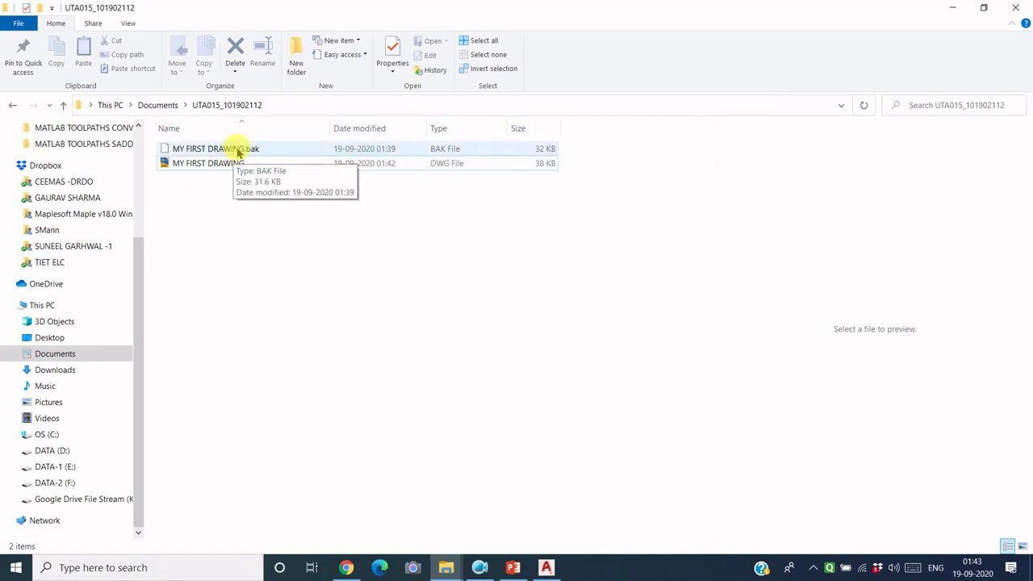
{"action": "left_click", "coordinate": [211, 165]}
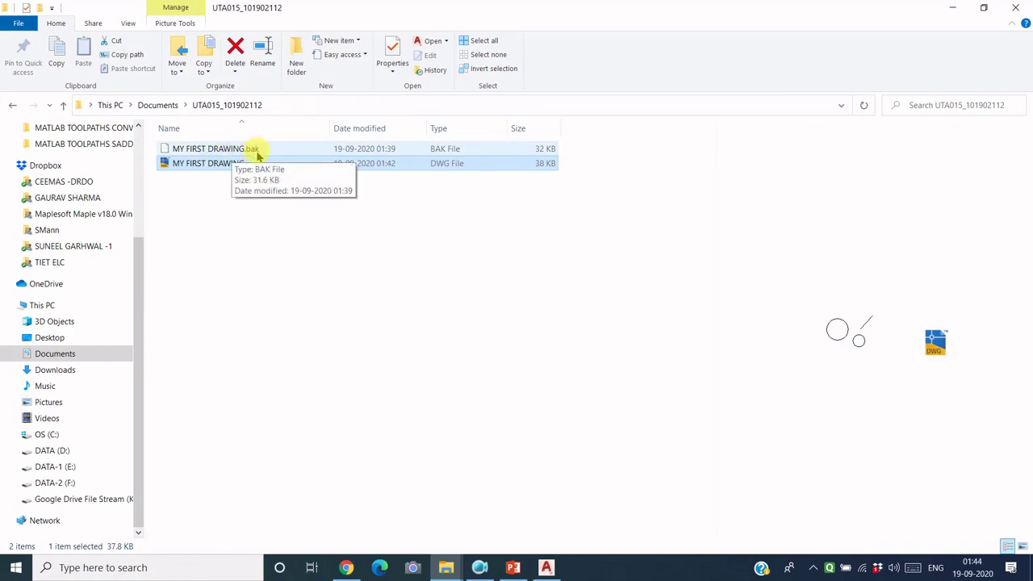
Step: Delete the MY FIRST DRAWING.bak backup, leaving only the 38 KB drawing file
{"action": "left_click", "coordinate": [223, 179]}
{"action": "left_click", "coordinate": [240, 168]}
{"action": "left_click", "coordinate": [255, 151]}
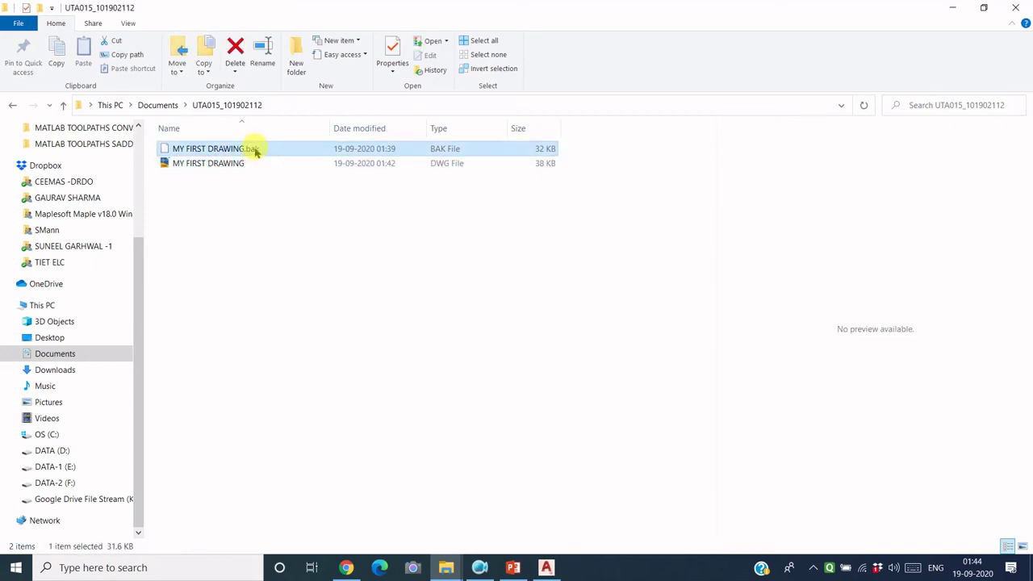
{"action": "right_click", "coordinate": [255, 148]}
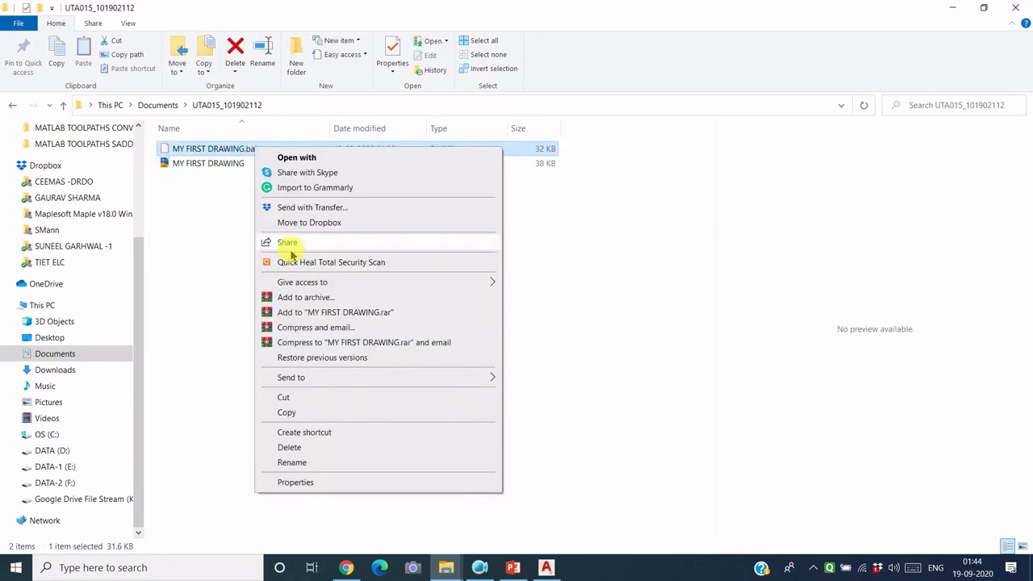
{"action": "left_click", "coordinate": [291, 448]}
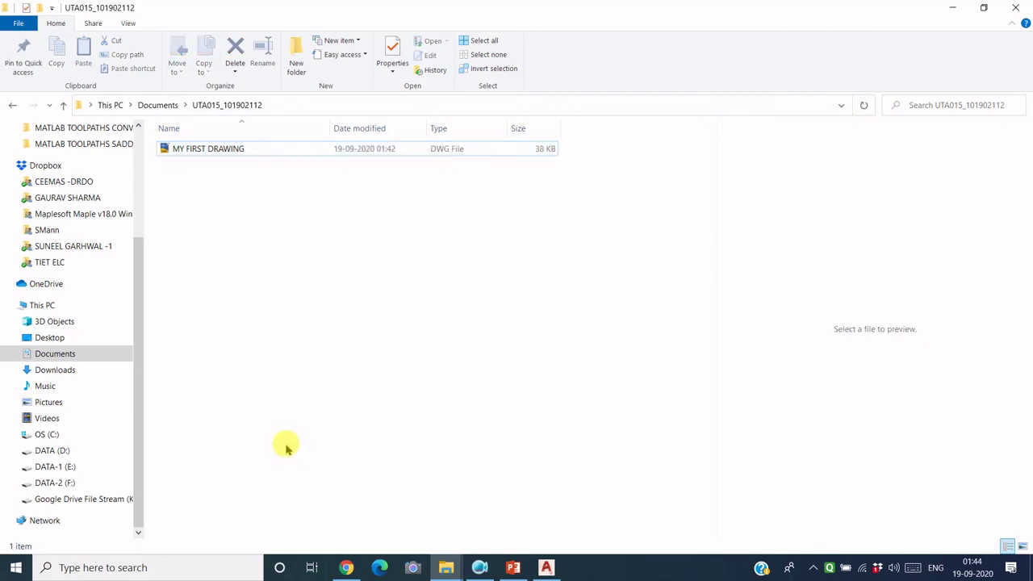
Step: Open MY FIRST DRAWING.dwg in AutoCAD LT to view its two circles and line
{"action": "double_click", "coordinate": [212, 152]}
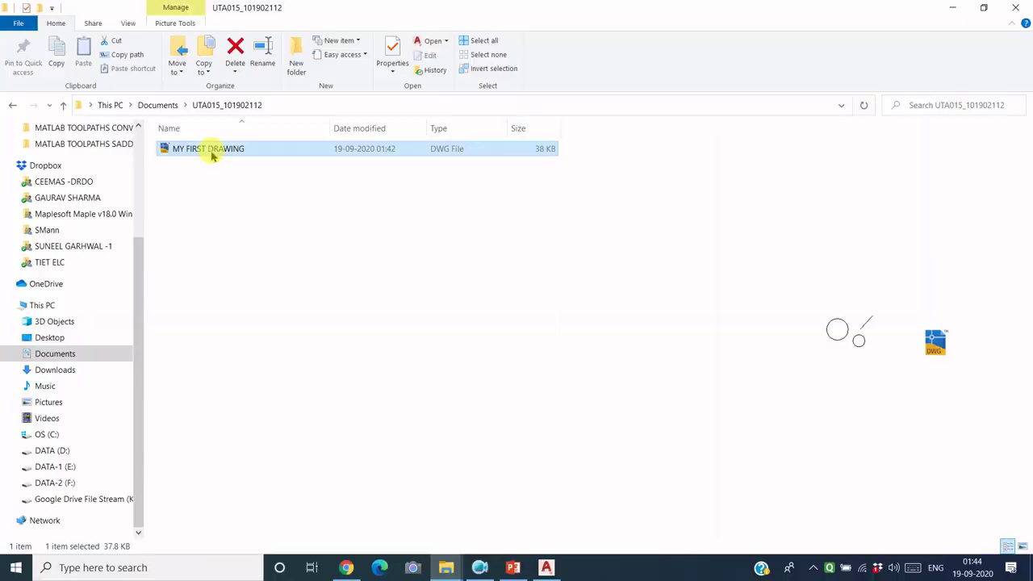